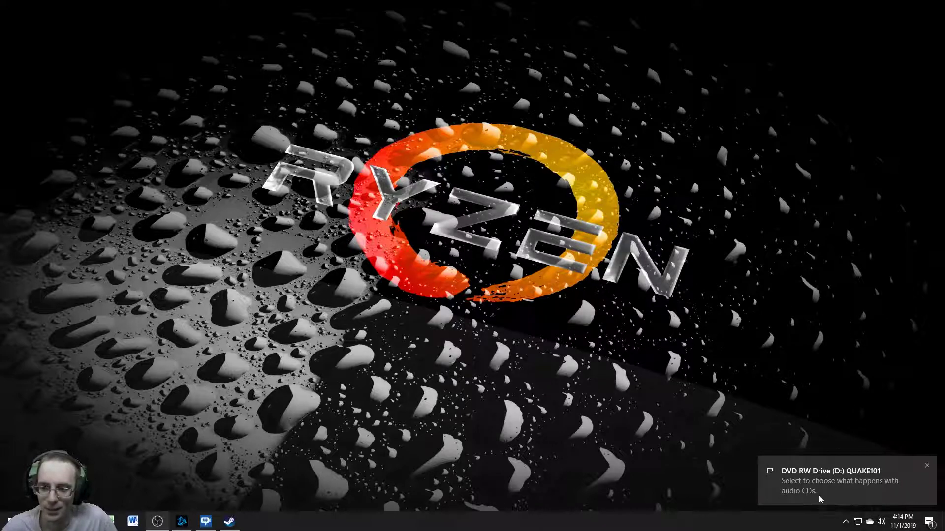
Step: Take no action on the audio CD prompt and open the QUAKE101 disc in drive D
click(820, 477)
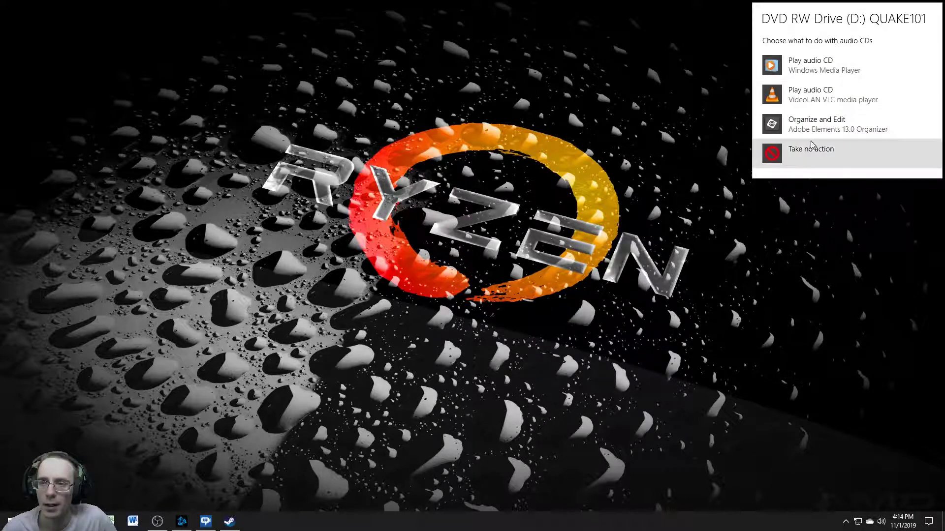
click(824, 165)
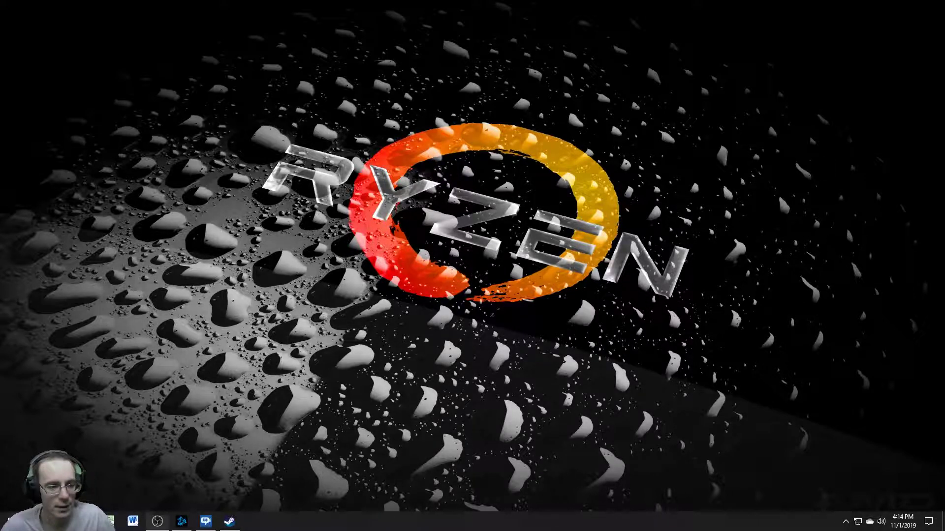
right_click(59, 521)
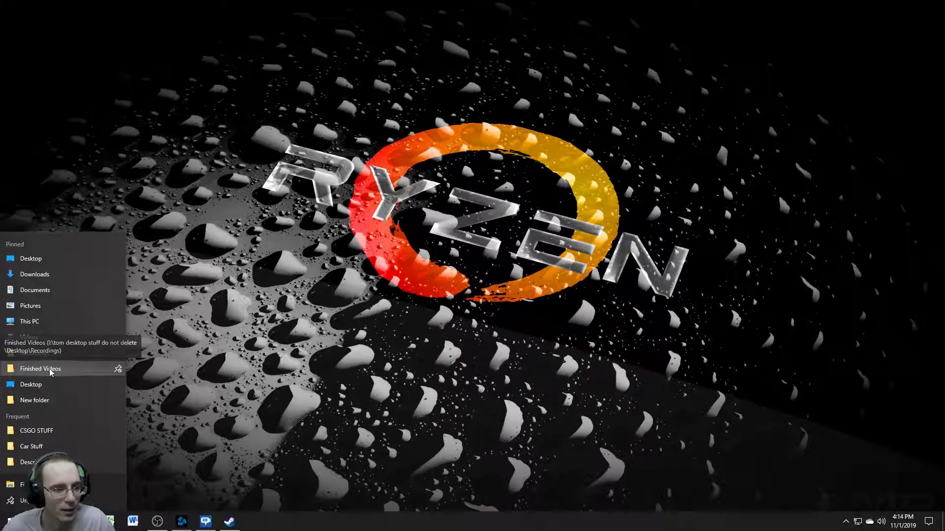
click(69, 323)
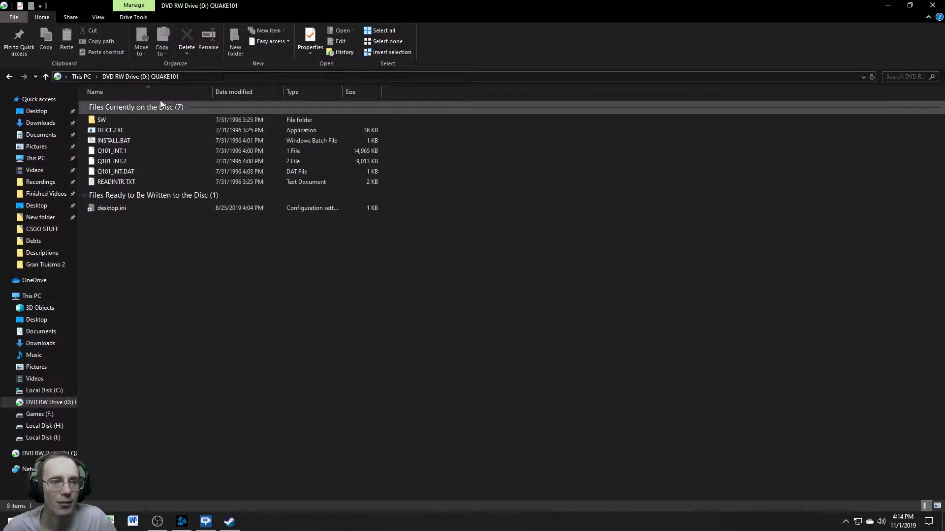
Step: Try to run INSTALL.BAT directly from the QUAKE101 disc in Windows
click(129, 140)
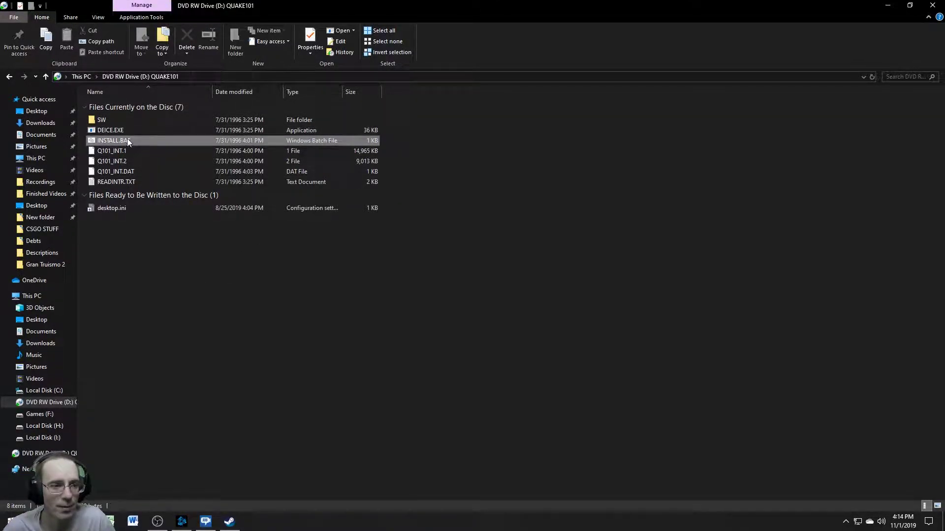
double_click(216, 140)
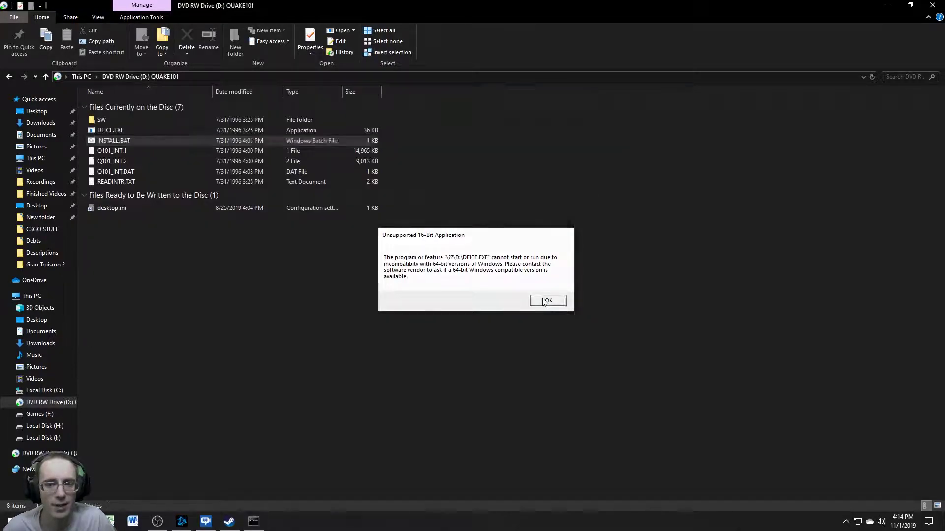
click(547, 300)
Step: Search the computer for DOSBox and launch DOSBox 0.74-3
key(super)
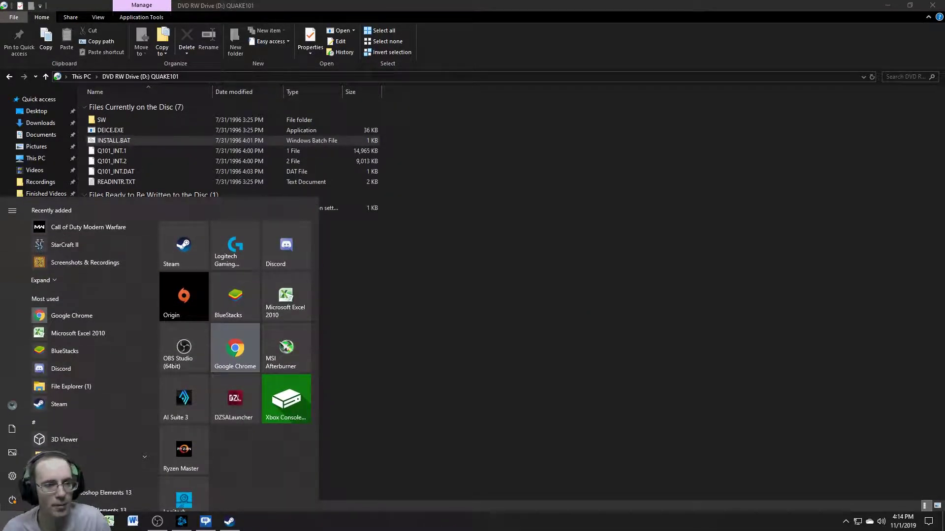
text(dosbox)
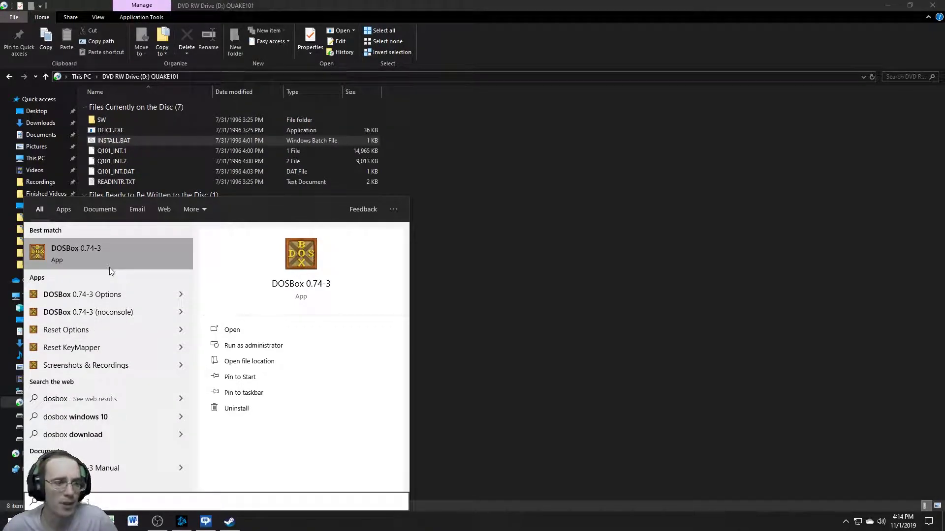
click(345, 331)
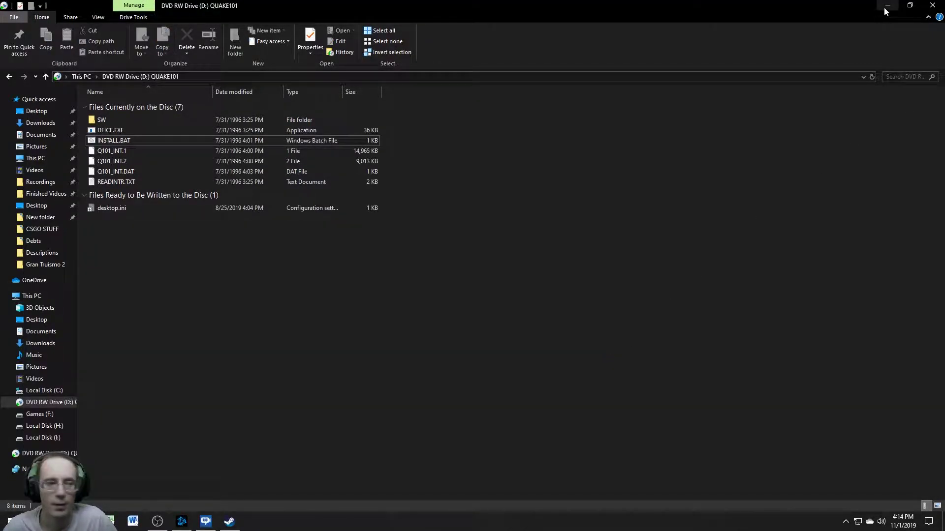
key(super)
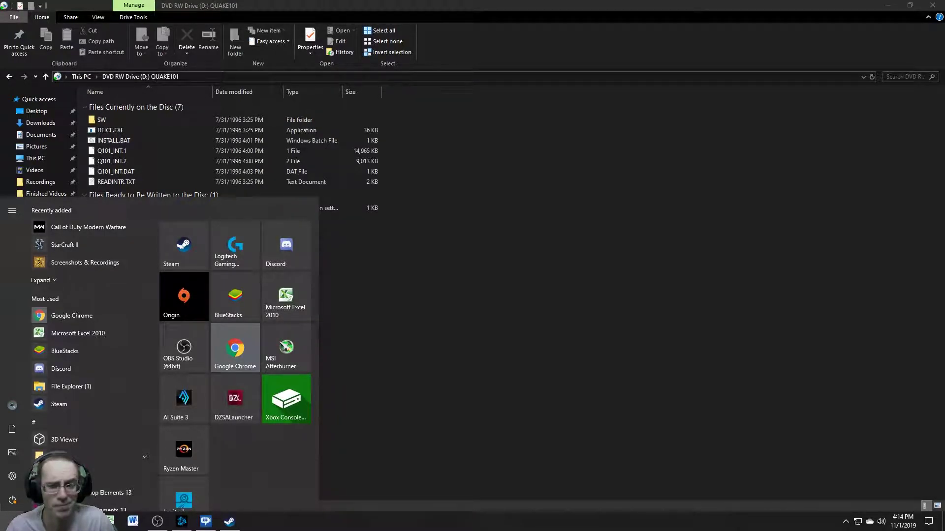
text(dosbox)
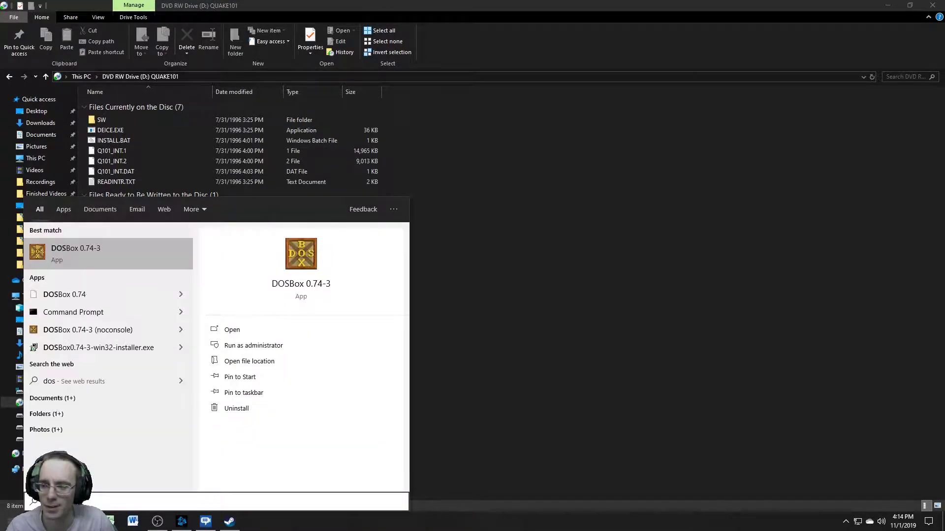
click(111, 247)
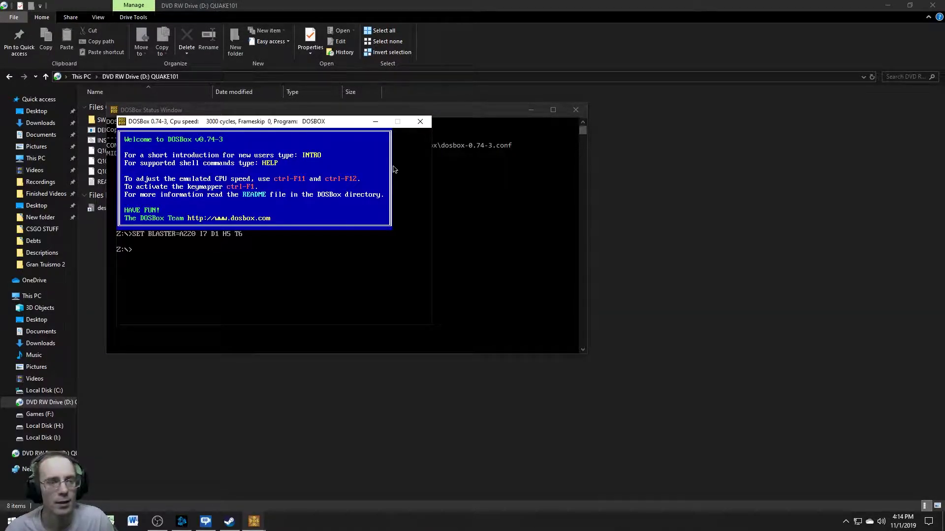
Step: Mount D:\ as drive D in DOSBox, switch to it and list the disc's contents
text(mount)
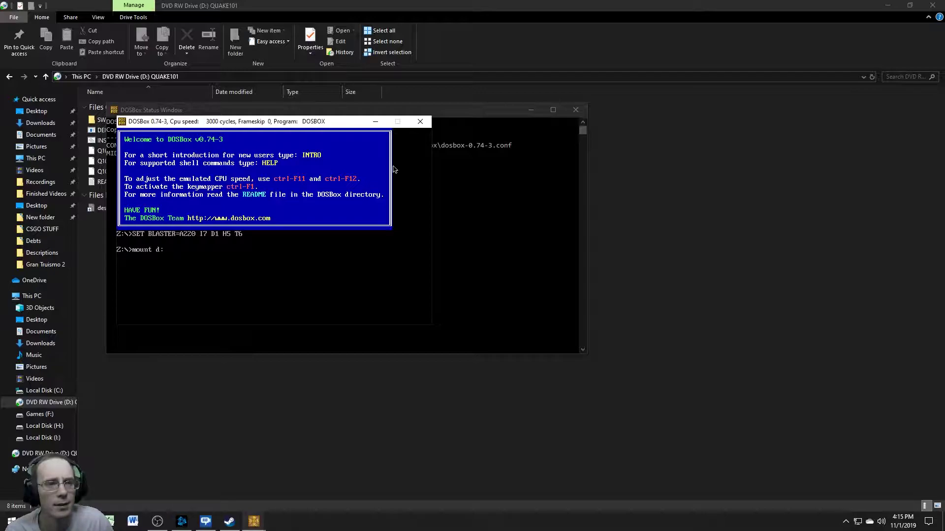
text(d: D:\)
key(Return)
text(d:)
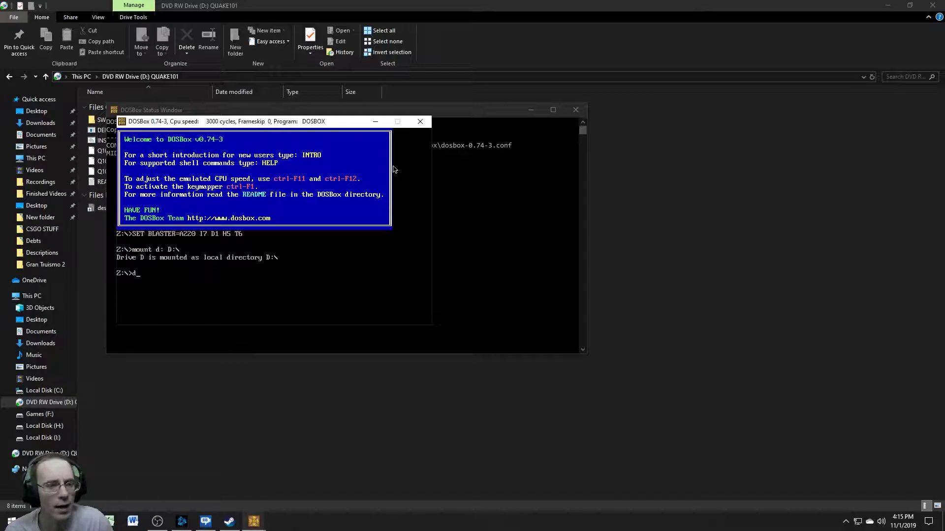
key(Return)
text(dir)
key(Return)
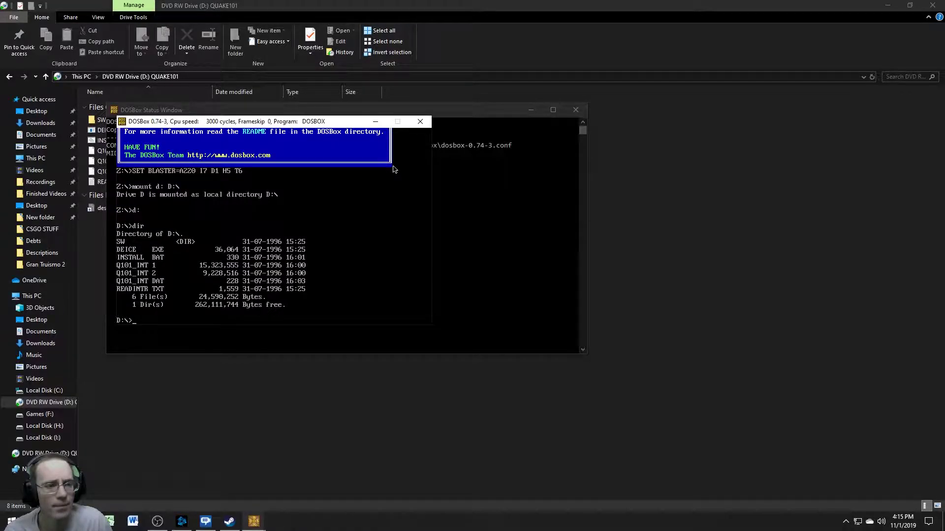
text(install)
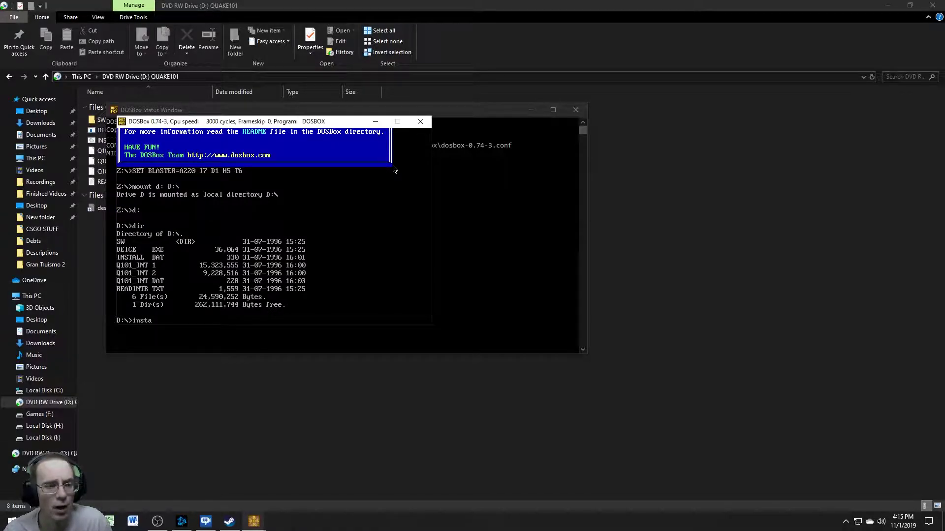
key(Return)
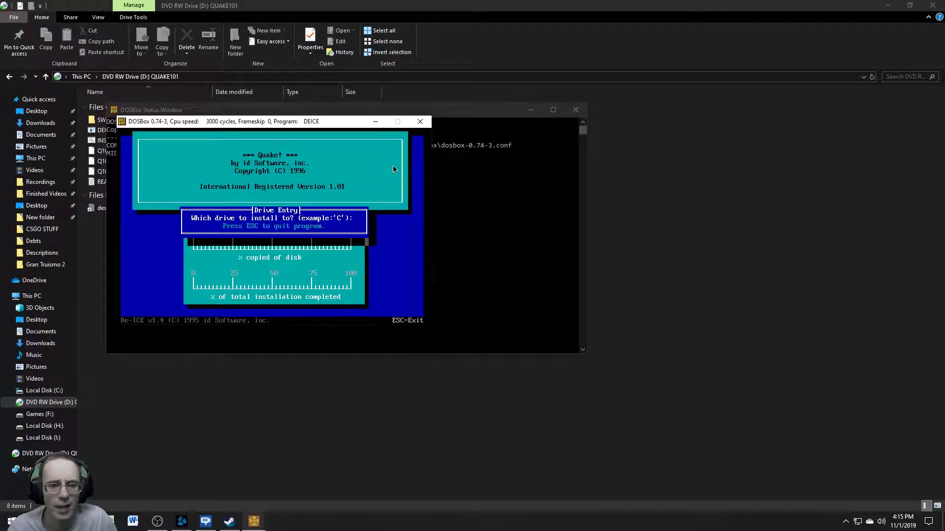
key(Escape)
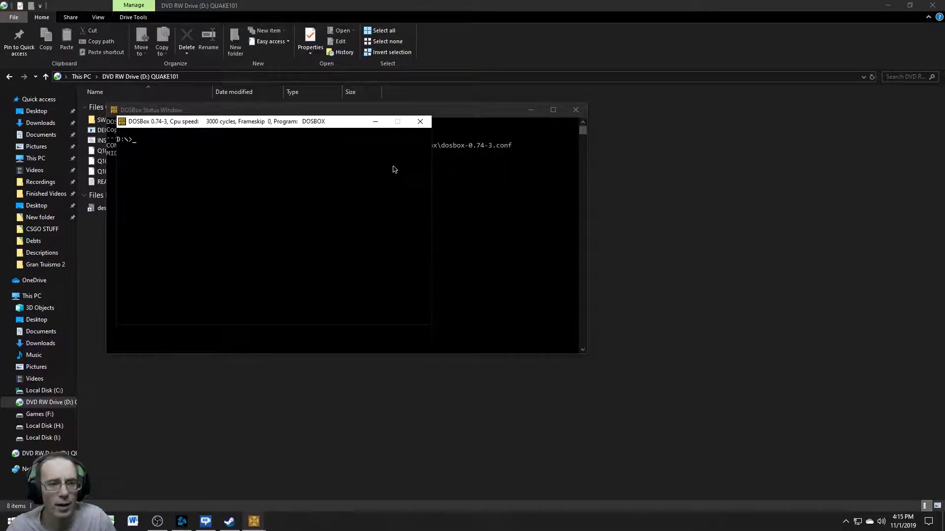
Step: Mount the local directory c:\games as drive C in DOSBox
text(mount)
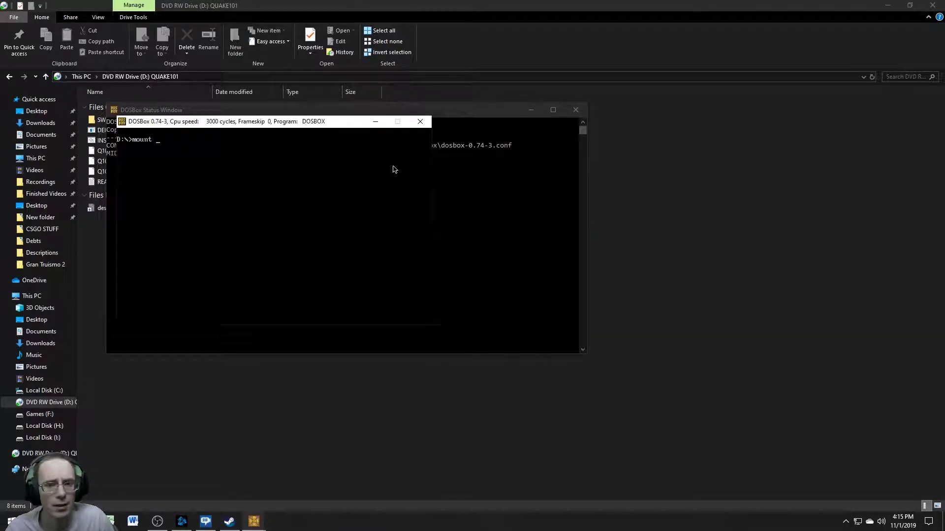
click(475, 172)
key(alt+Tab)
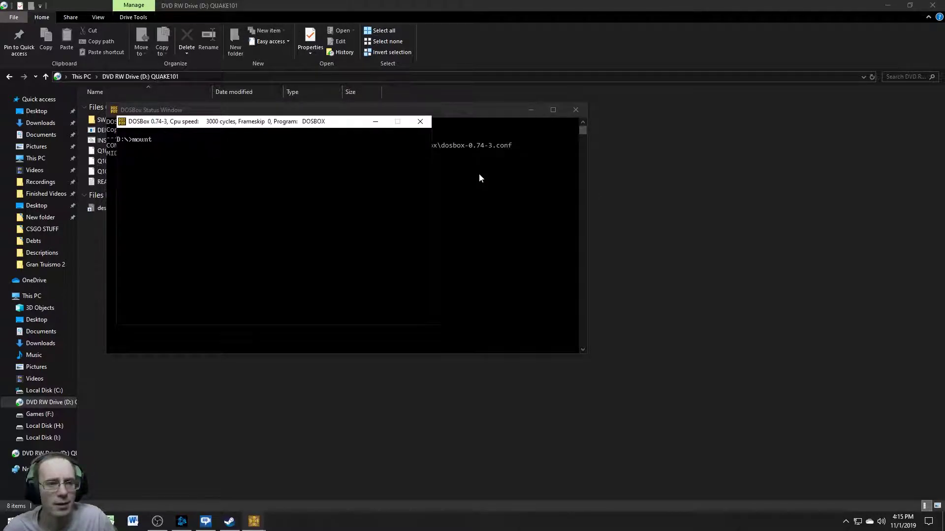
text(c:)
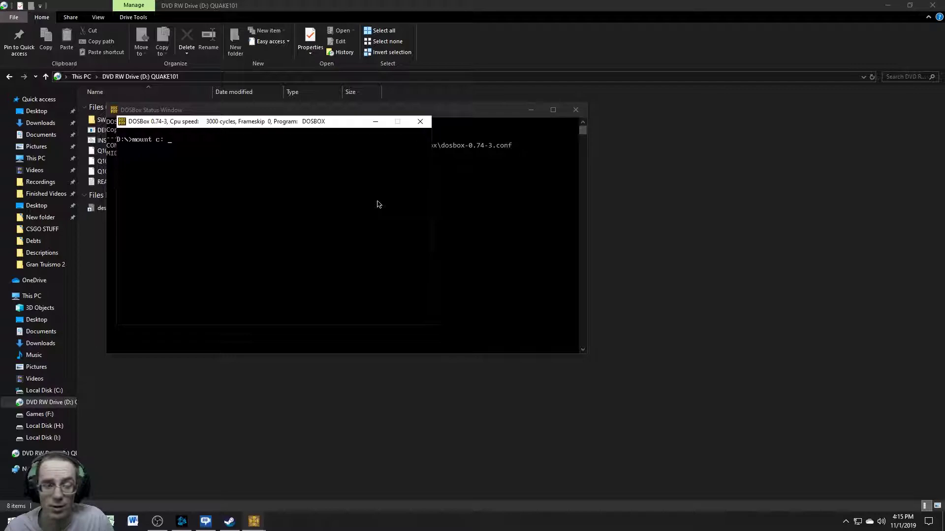
text( c:\)
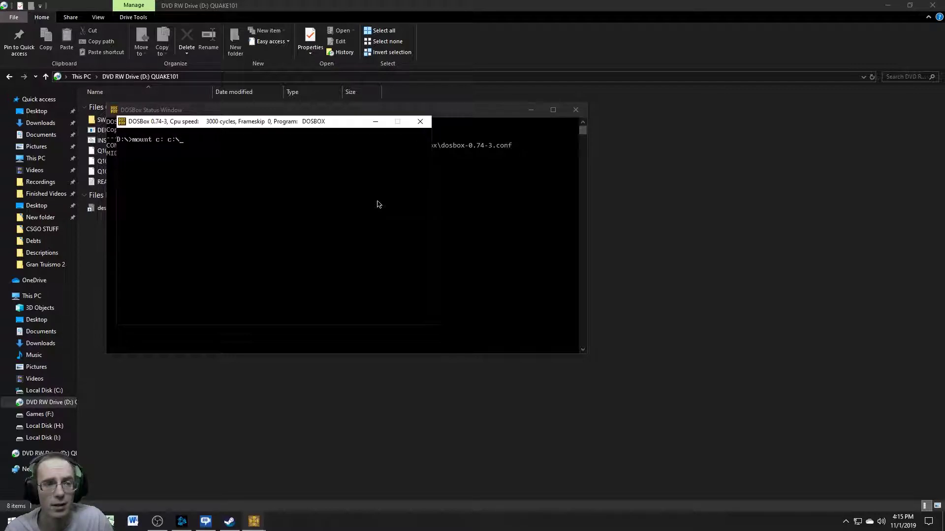
text(games)
key(Return)
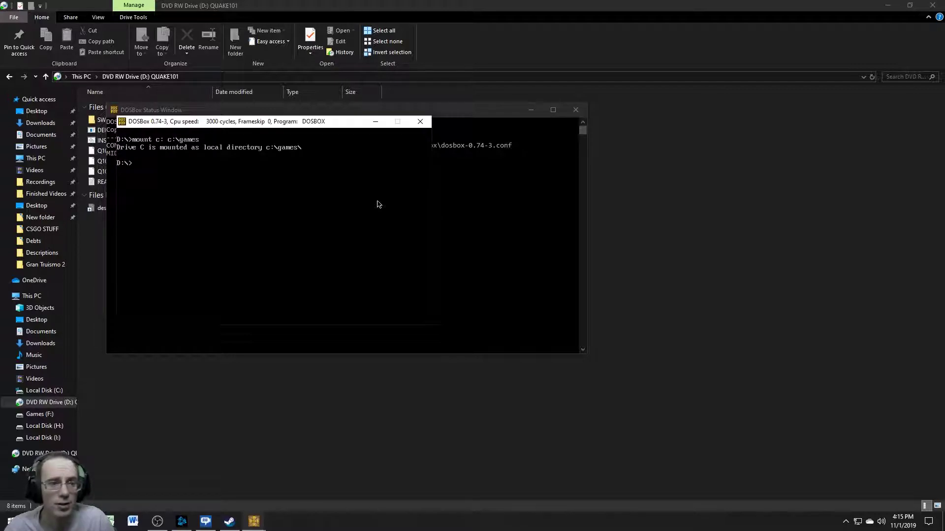
Step: Switch to drive C in DOSBox and list its contents
text(c:)
key(Return)
text(dir)
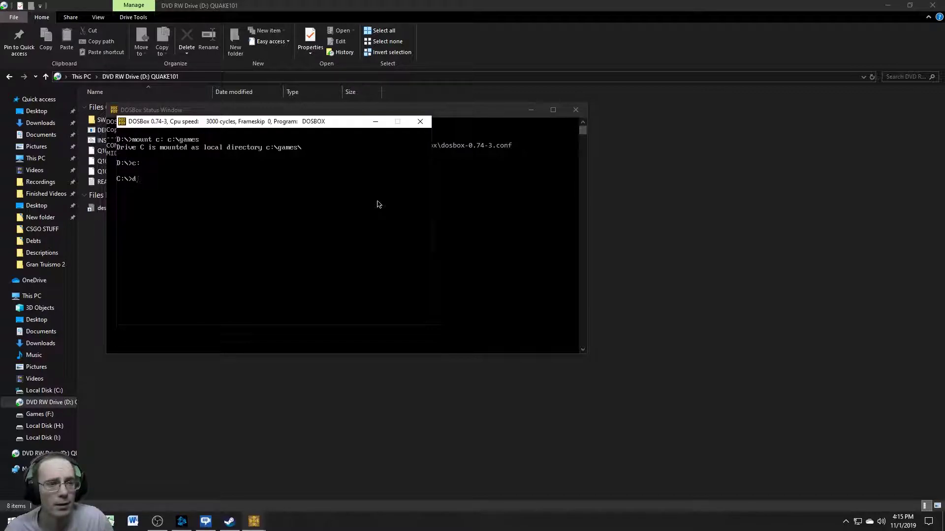
key(Return)
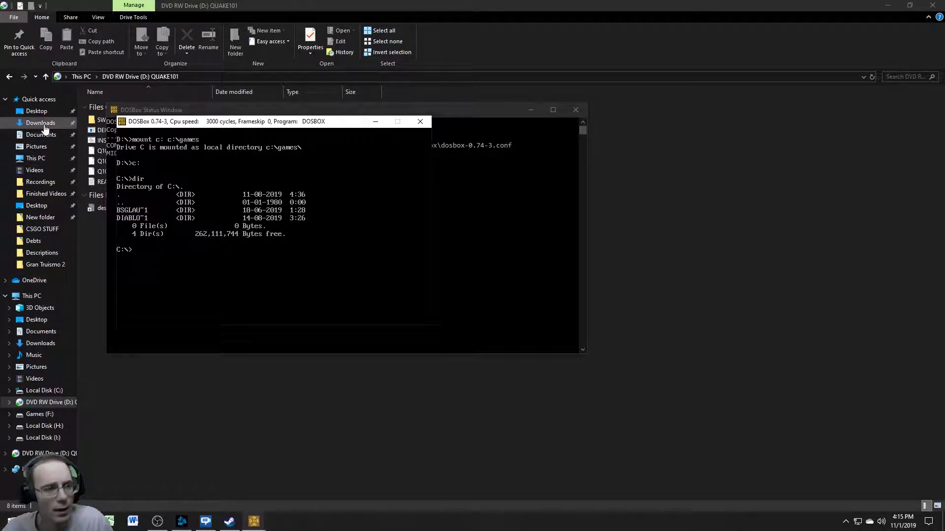
Step: Look at the contents of the Games folder on Local Disk (C:) in File Explorer, then close the Explorer window
click(35, 158)
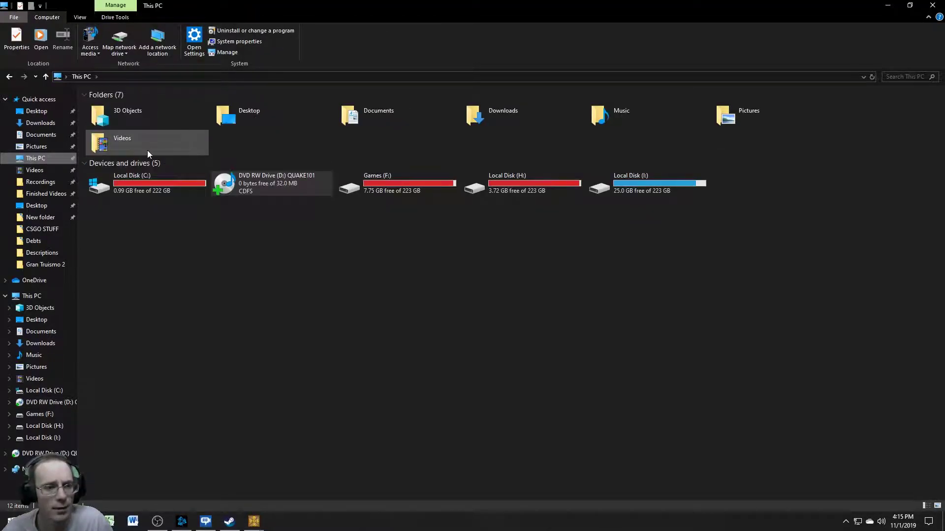
double_click(145, 187)
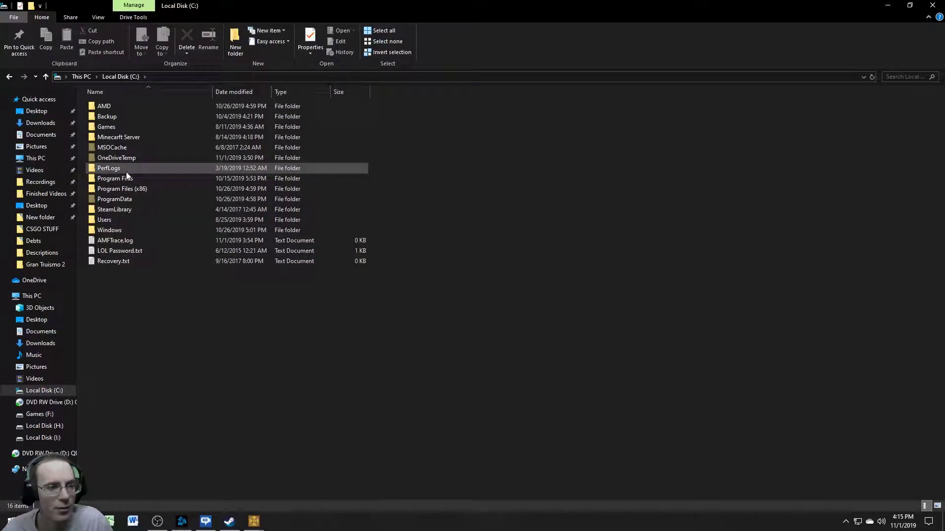
double_click(123, 127)
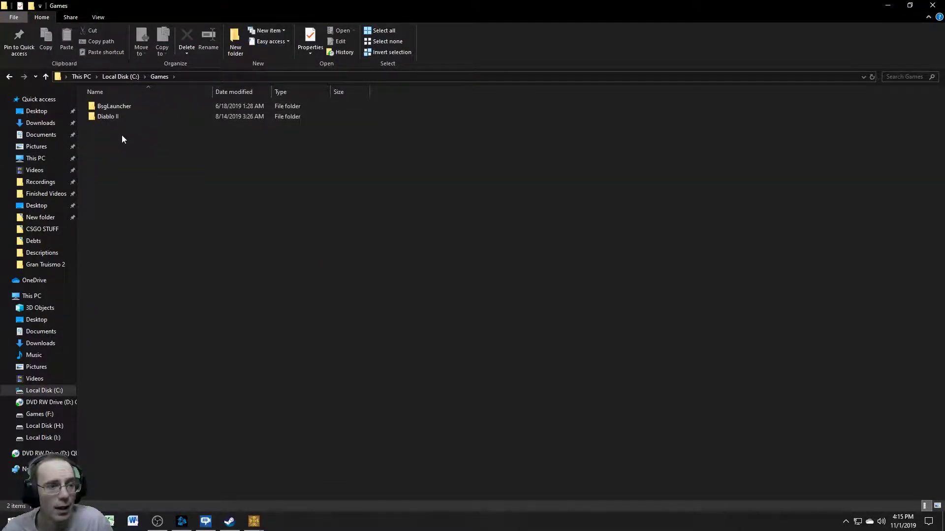
click(90, 78)
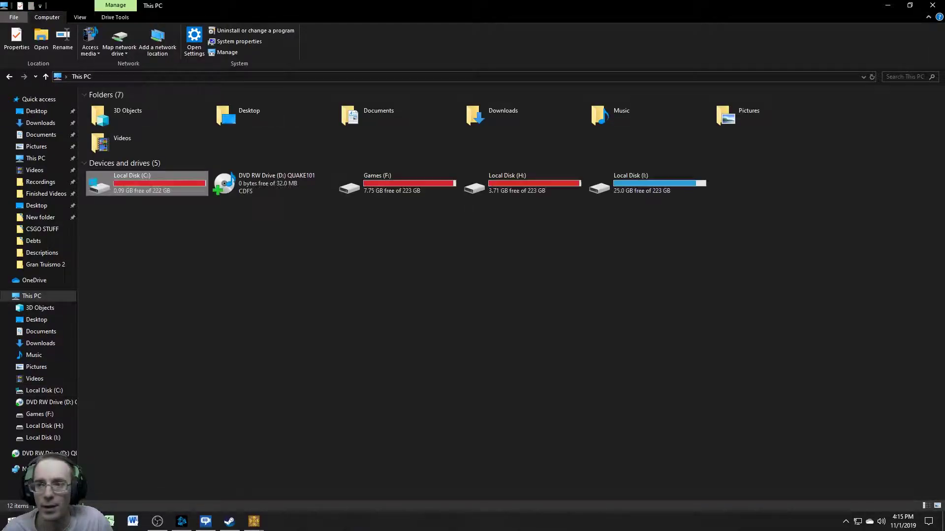
click(933, 5)
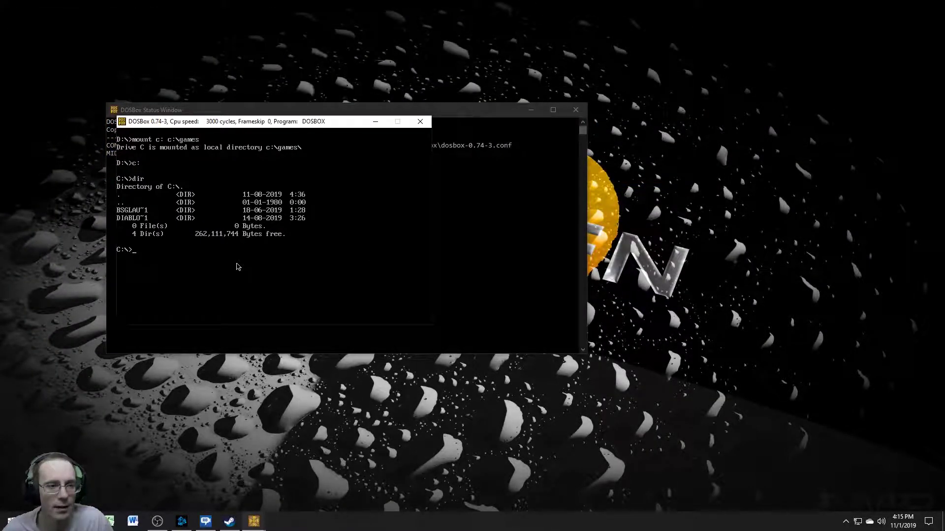
Step: Switch DOSBox back to drive D, list its contents and run the Quake installer with the install command
text(d:)
key(Return)
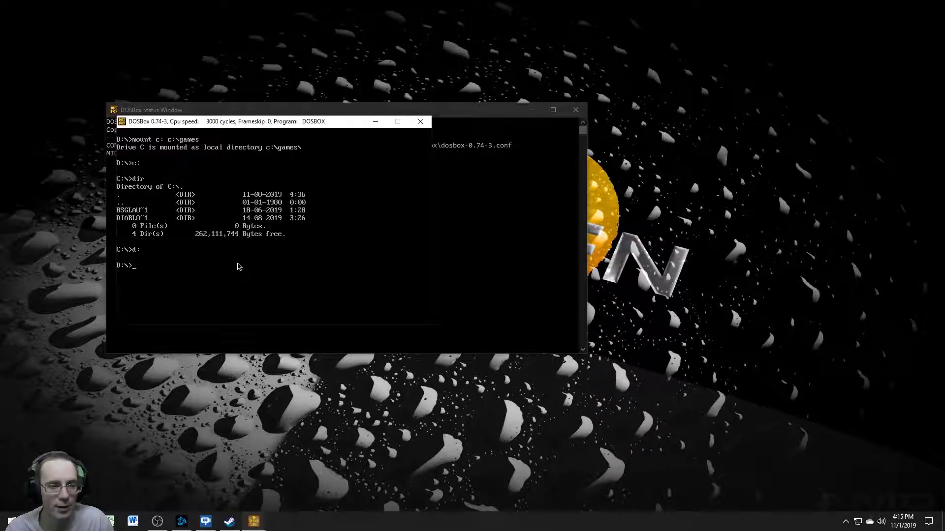
text(di)
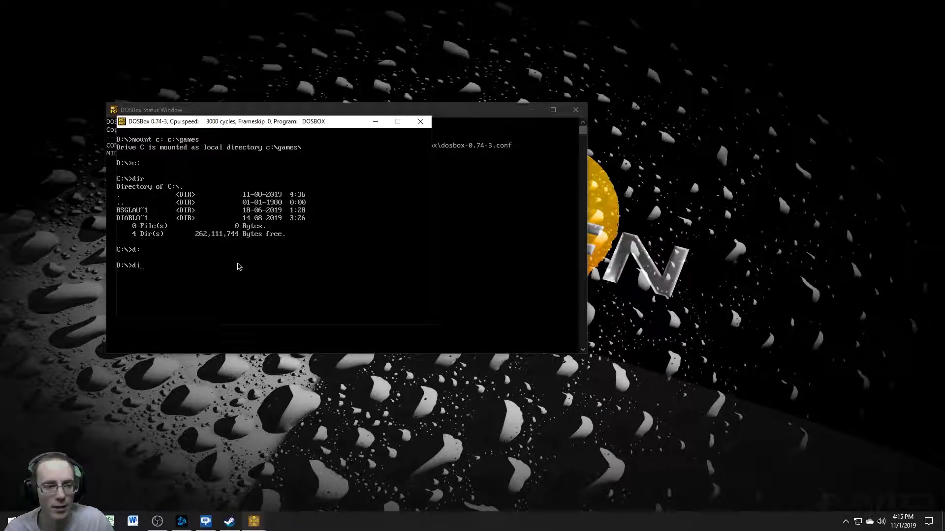
text(r)
key(Return)
text(install)
key(Return)
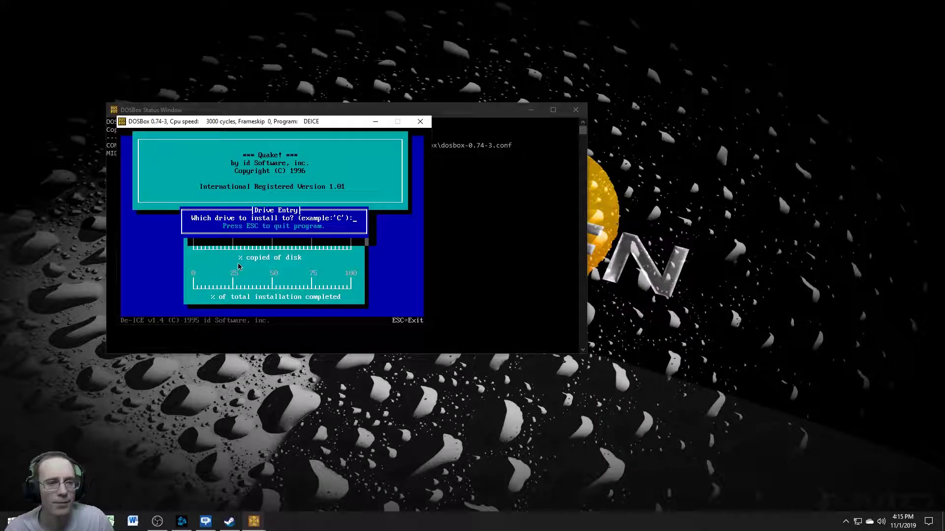
Step: Choose drive C as the drive to install Quake to
text(c)
key(Return)
Step: Try to set the installation directory to \GAMES\QUAKE and agree to create it
key(BackSpace)
key(BackSpace)
key(BackSpace)
key(BackSpace)
key(BackSpace)
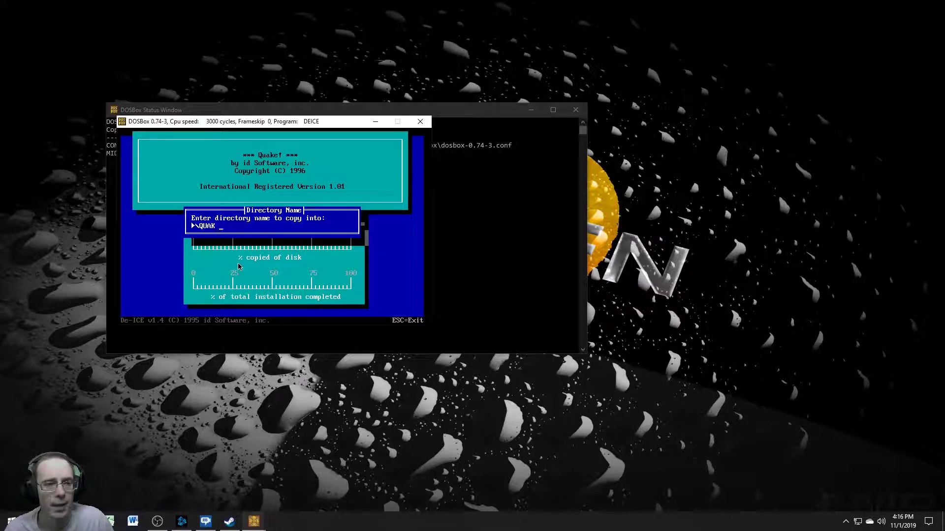
text(GAMES)
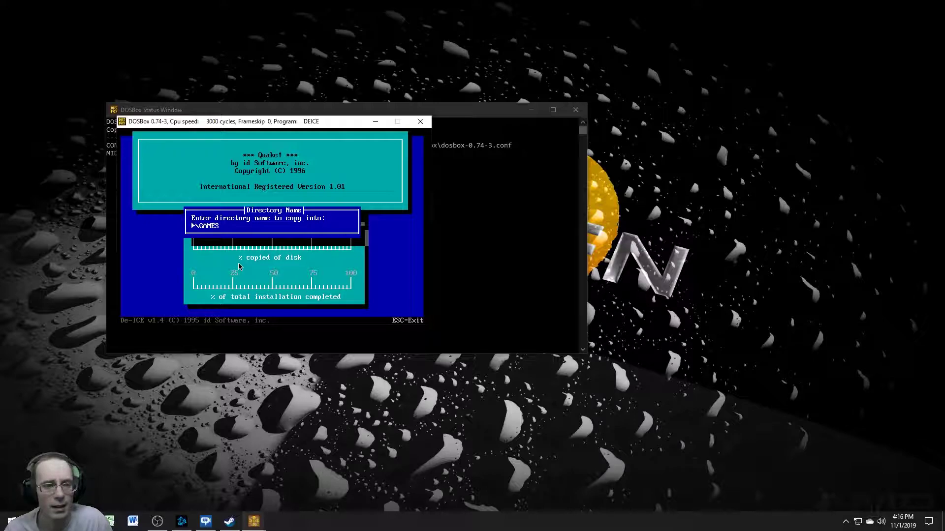
text(\QUAKE)
key(Return)
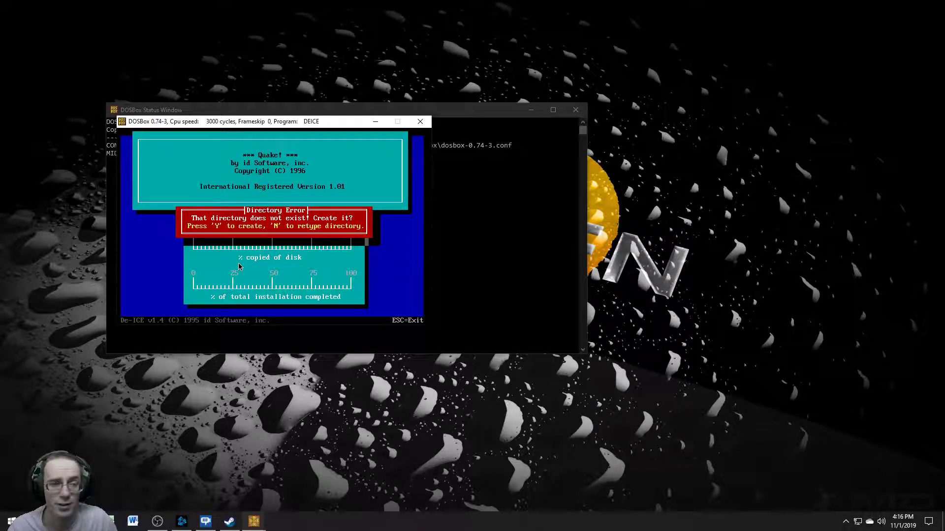
key(y)
key(Return)
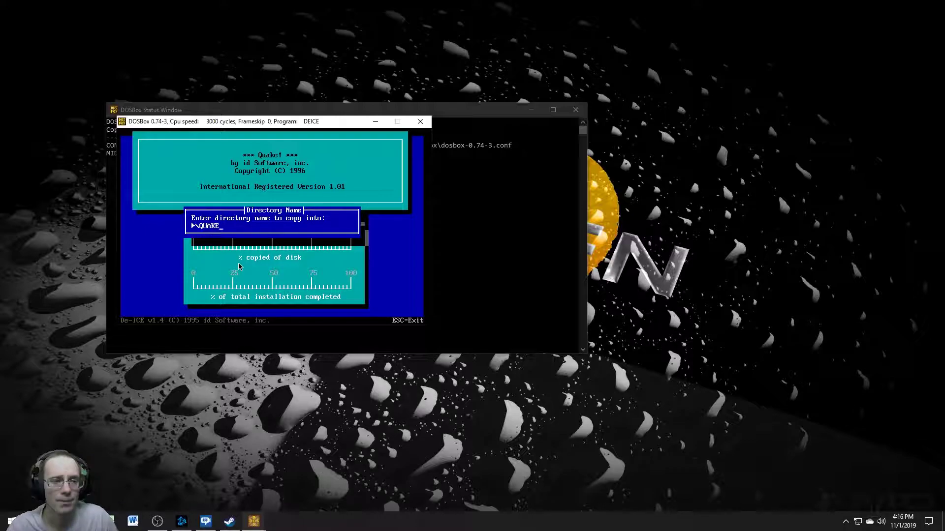
Step: Accept \QUAKE as the installation directory, create it, and leave the important information text so the files get extracted
key(Return)
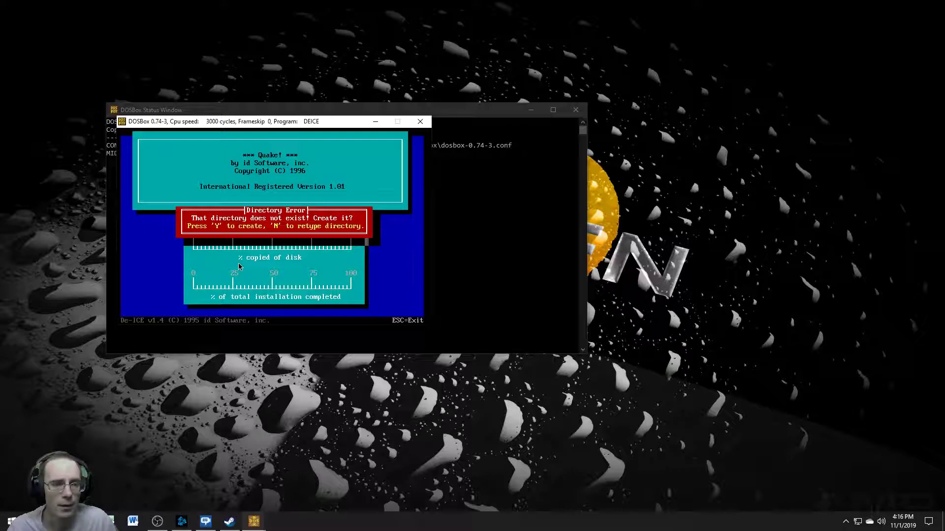
key(n)
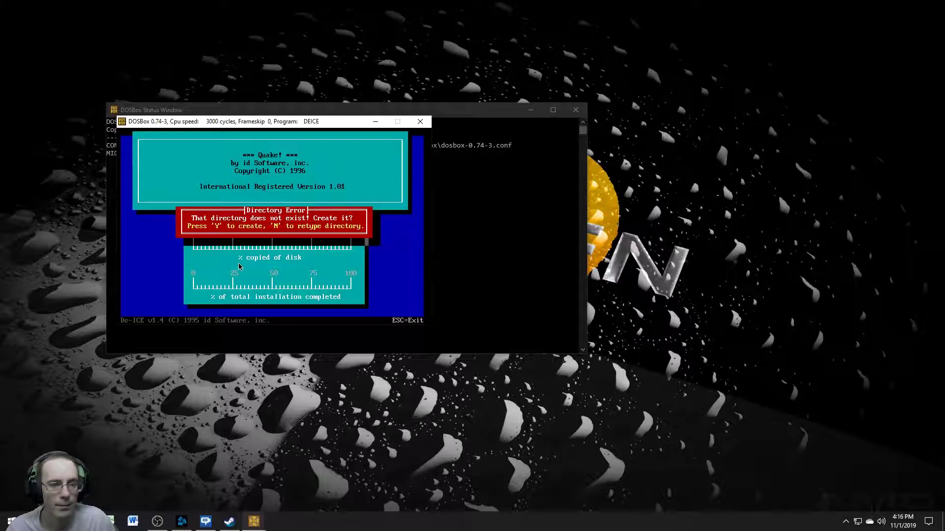
key(y)
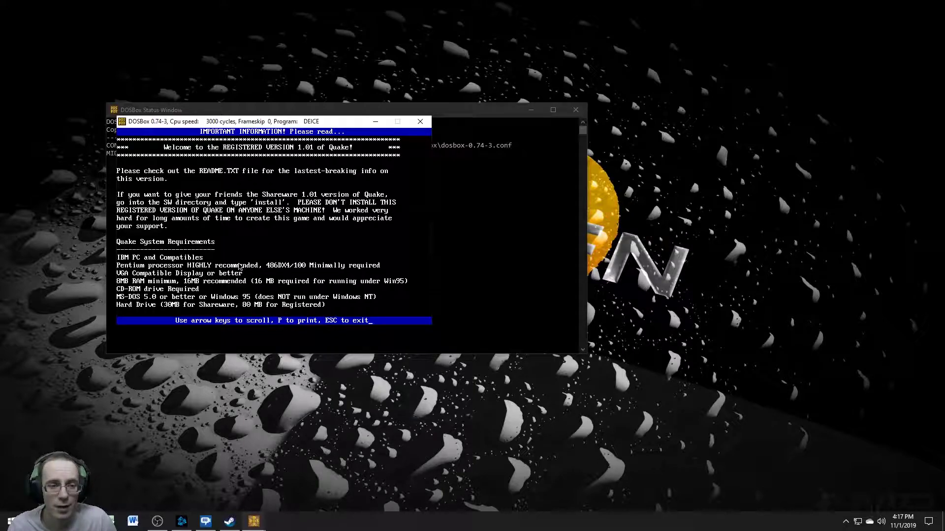
key(Escape)
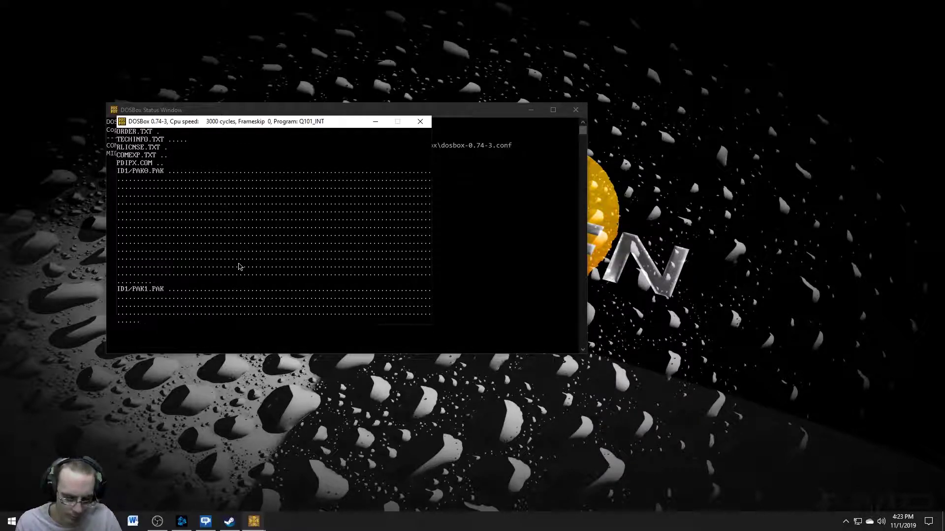
Step: Return to the DOSBox window and continue from the finished installation into Quake
key(alt+Tab)
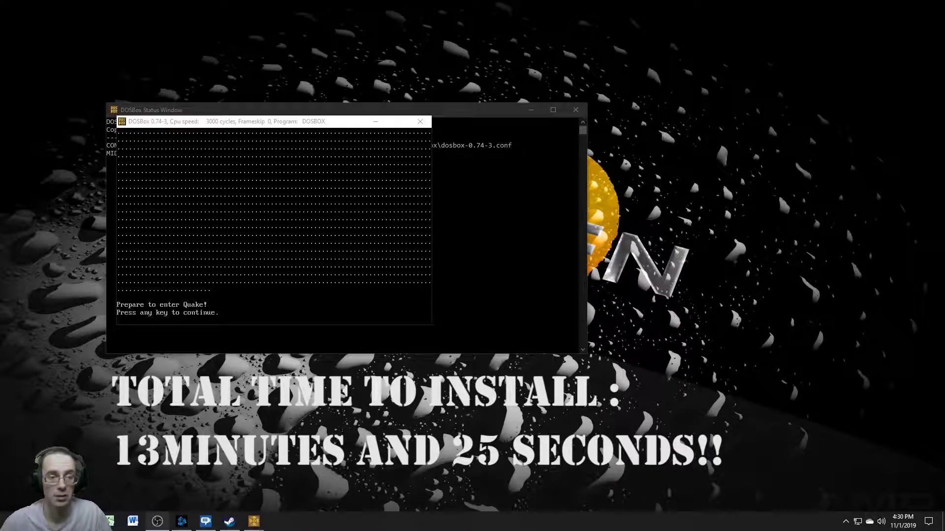
click(299, 292)
key(Return)
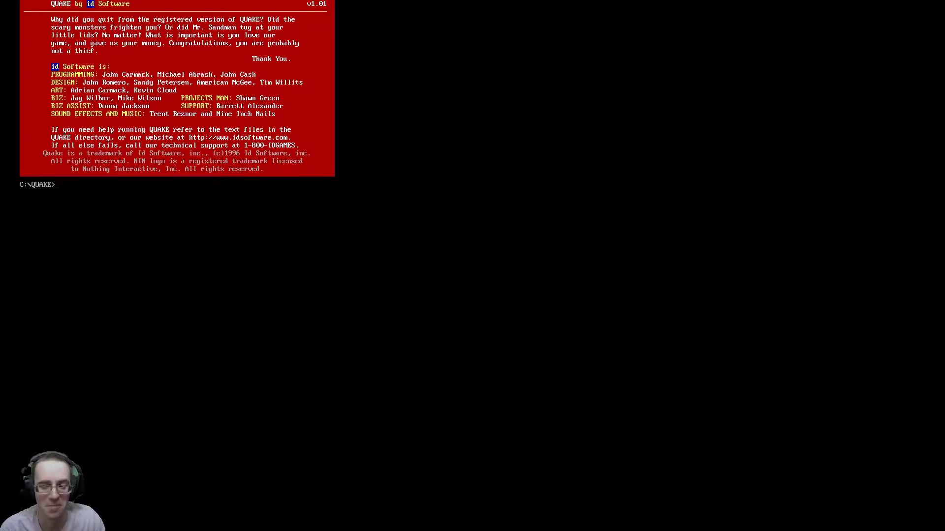
Step: Close DOSBox with the exit command and clear the OBS window away to show the desktop
text(exit)
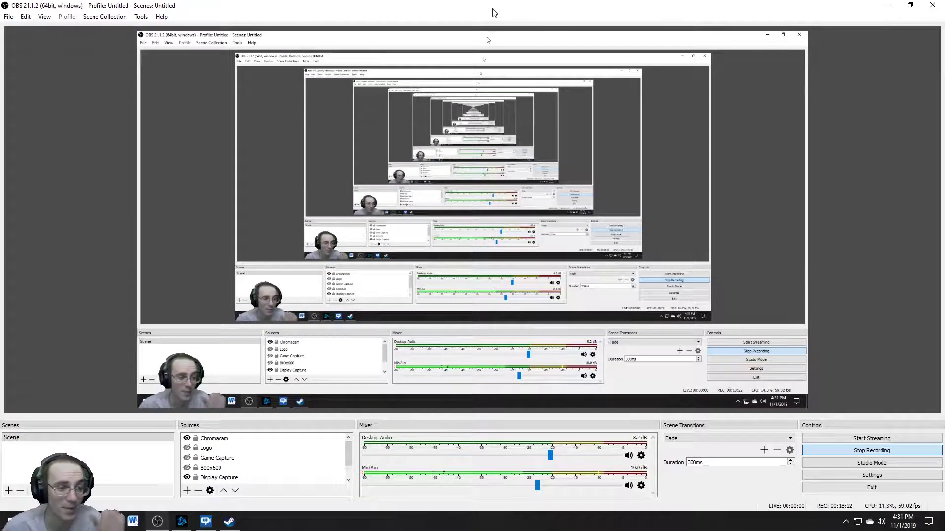
drag(486, 37, 642, 109)
key(super+d)
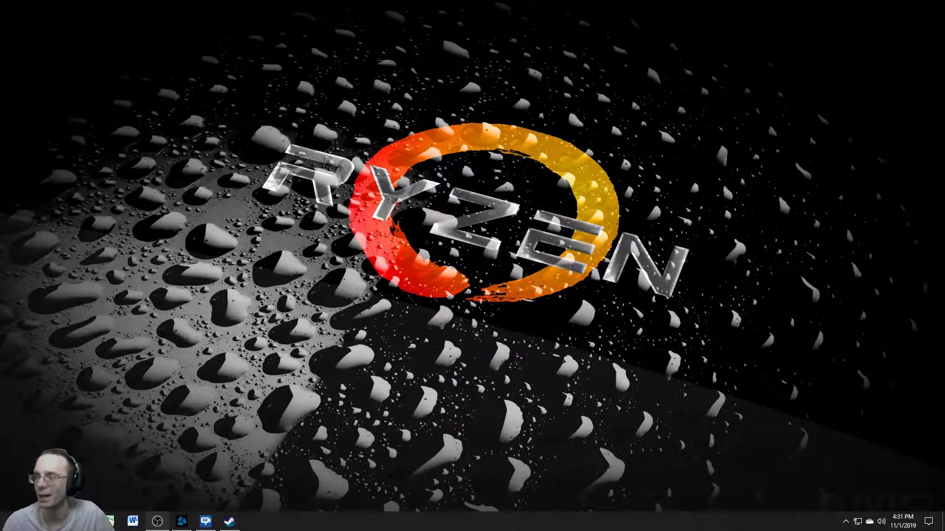